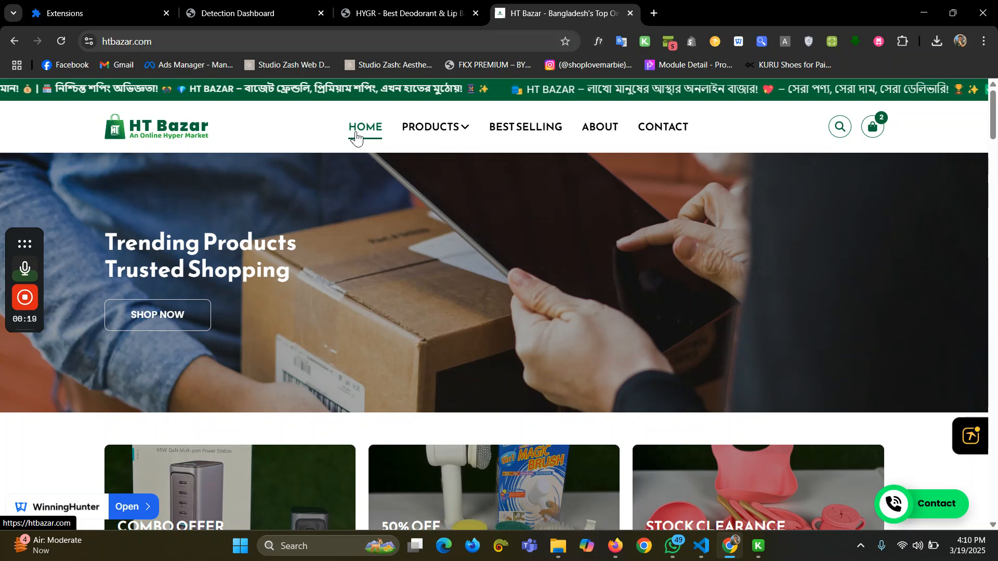
Step: Export all products of the HT Bazar store with the Shopify Scraper by Shopscan extension
{"action": "left_click", "coordinate": [879, 42]}
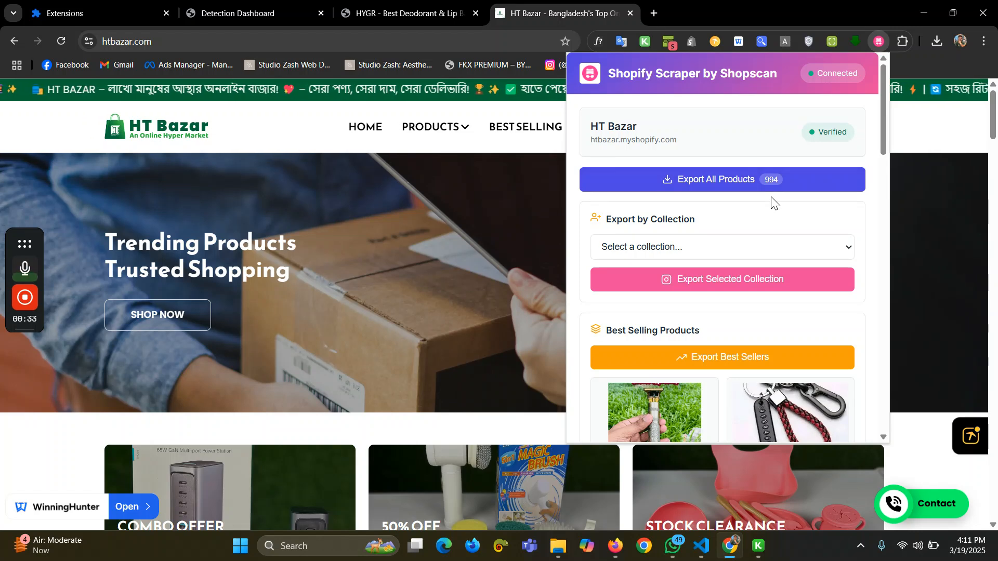
{"action": "left_click", "coordinate": [720, 186]}
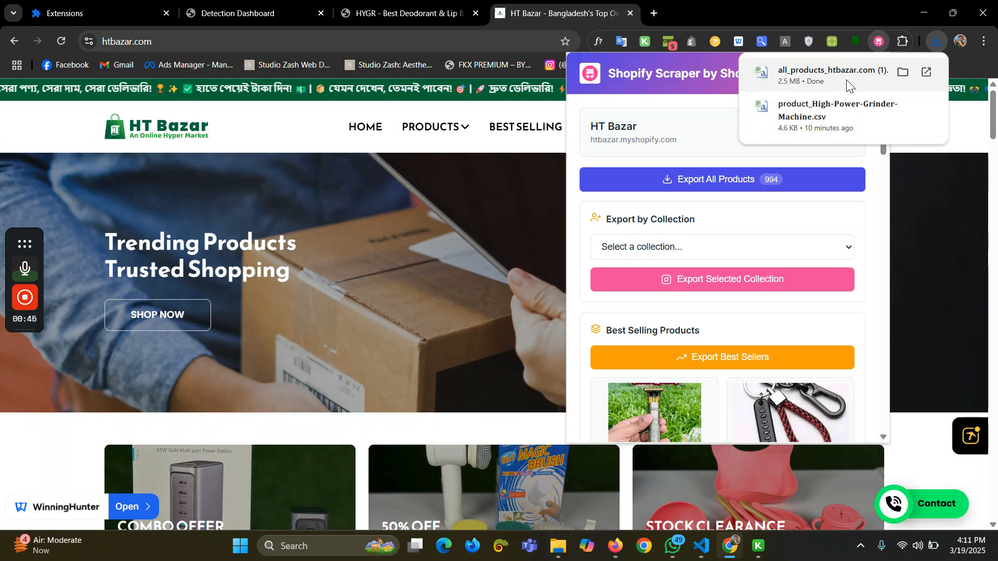
Step: Choose the Accessories collection from the store's collections and export its products
{"action": "left_click_drag", "start_coordinate": [629, 220], "coordinate": [685, 222]}
{"action": "left_click", "coordinate": [725, 222]}
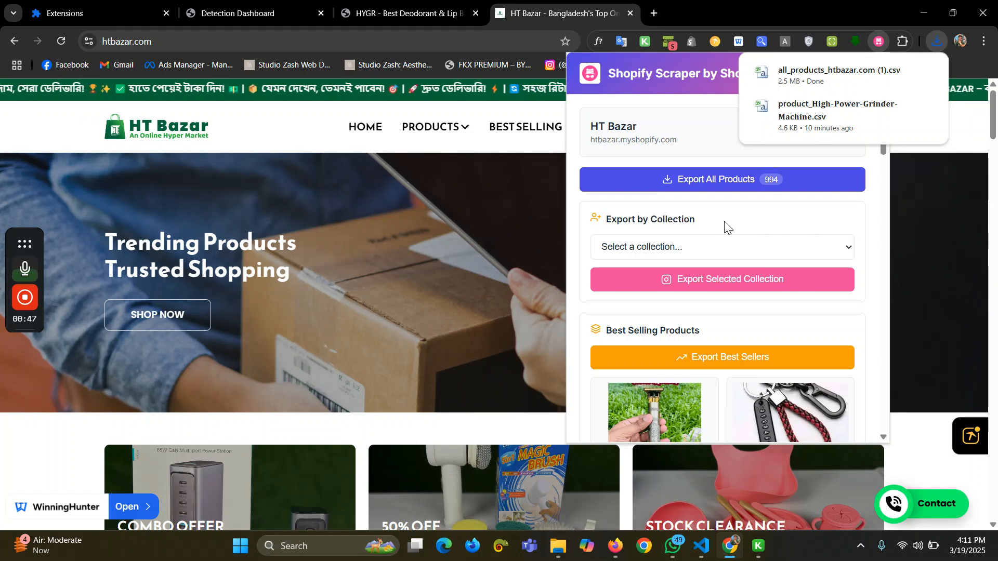
{"action": "left_click_drag", "start_coordinate": [606, 220], "coordinate": [630, 220]}
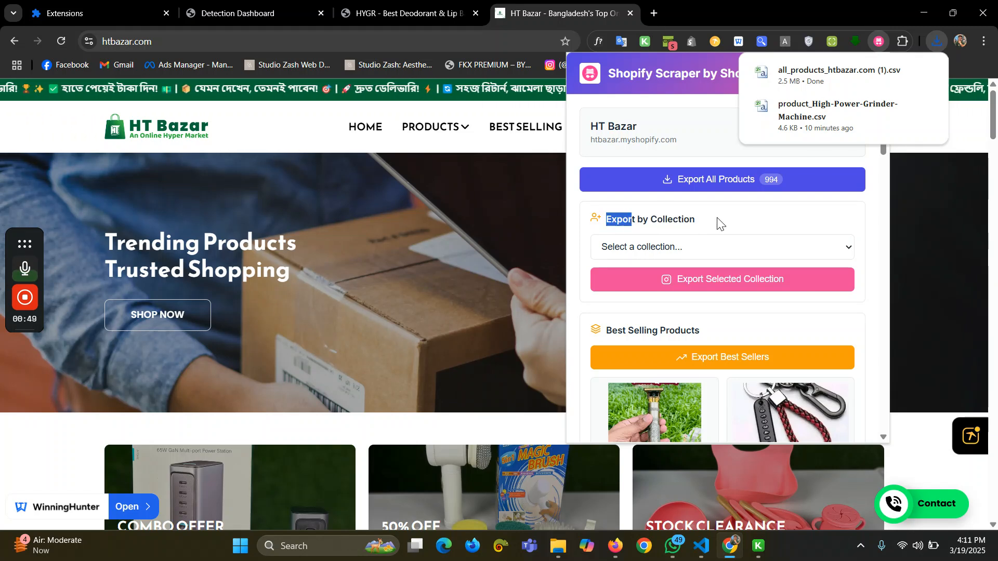
{"action": "left_click", "coordinate": [678, 247]}
{"action": "scroll", "coordinate": [697, 338], "scroll_direction": "down", "scroll_amount": 15}
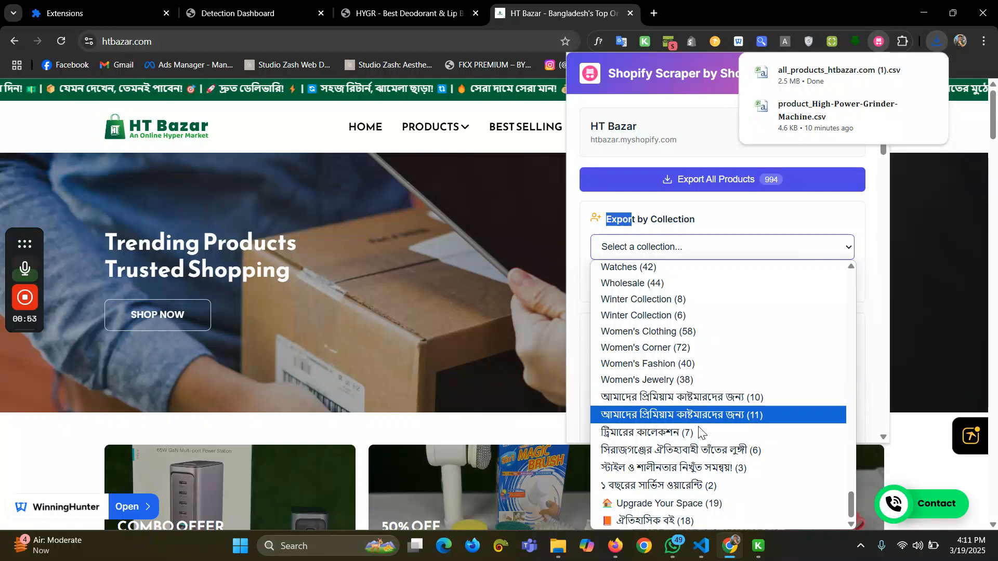
{"action": "scroll", "coordinate": [699, 442], "scroll_direction": "up", "scroll_amount": 15}
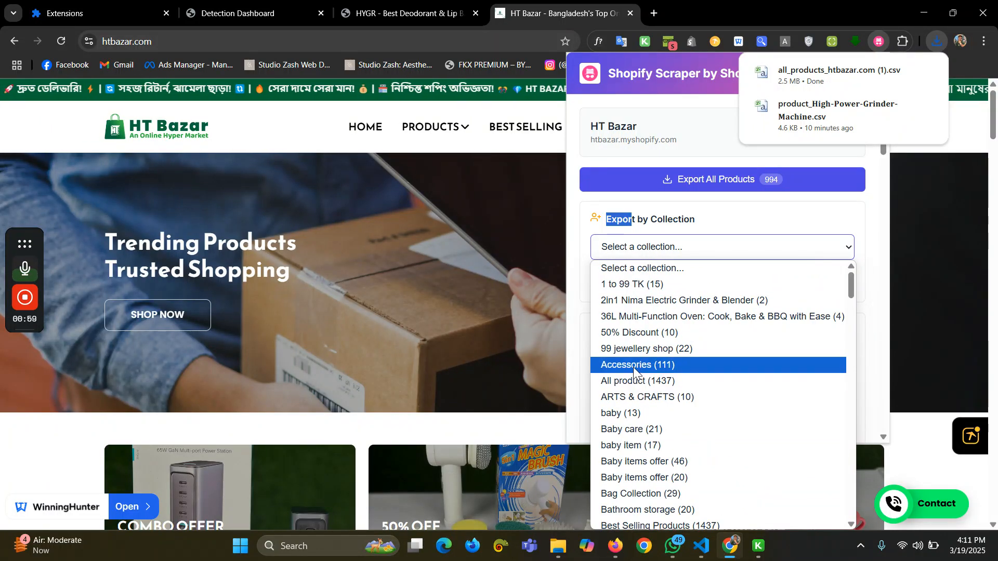
{"action": "left_click", "coordinate": [665, 373]}
{"action": "left_click", "coordinate": [678, 234]}
{"action": "left_click", "coordinate": [680, 279]}
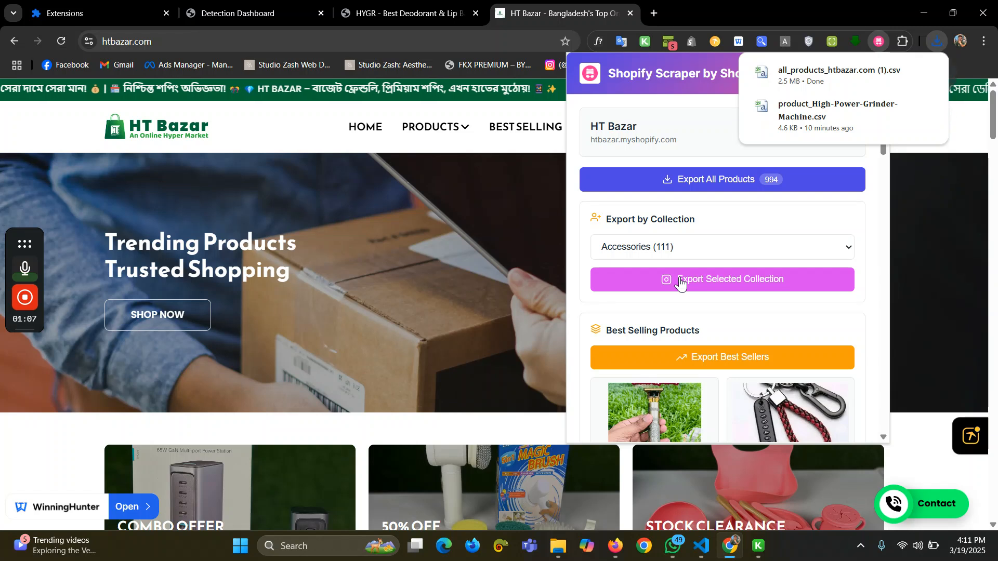
Step: Export the store's best sellers, and export the Original T9 Trimmer as a single product
{"action": "scroll", "coordinate": [671, 259], "scroll_direction": "down", "scroll_amount": 3}
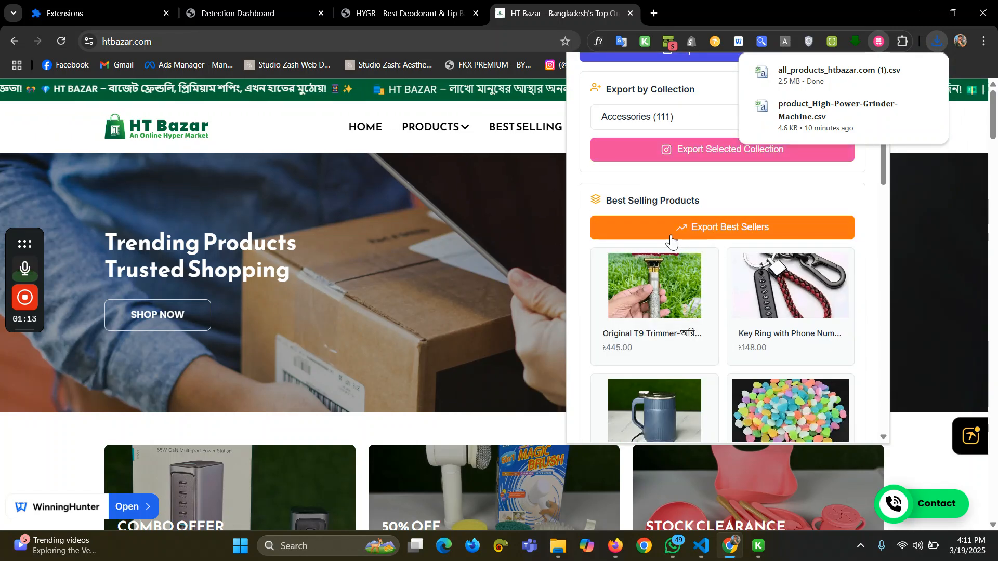
{"action": "left_click", "coordinate": [688, 232]}
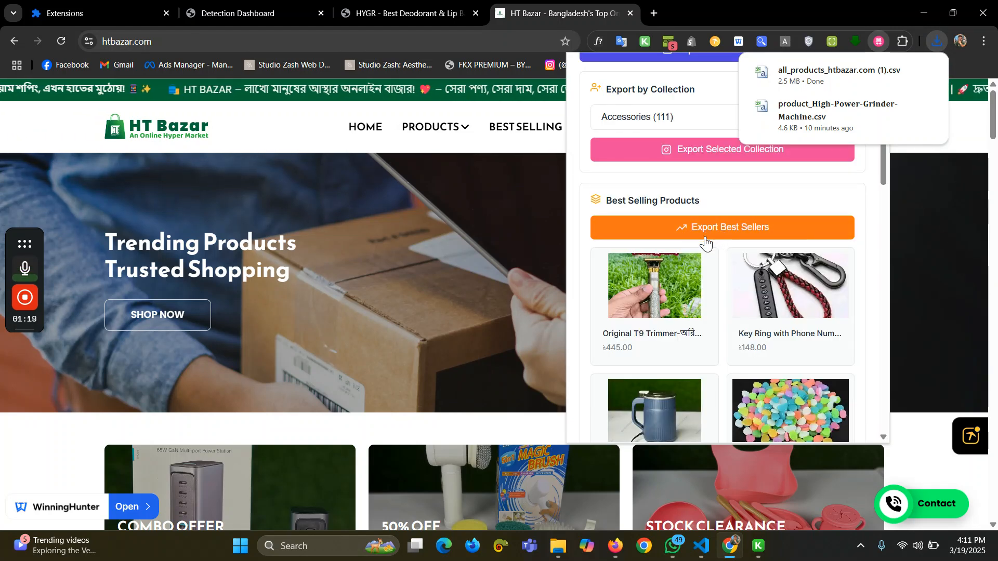
{"action": "scroll", "coordinate": [702, 244], "scroll_direction": "down", "scroll_amount": 2}
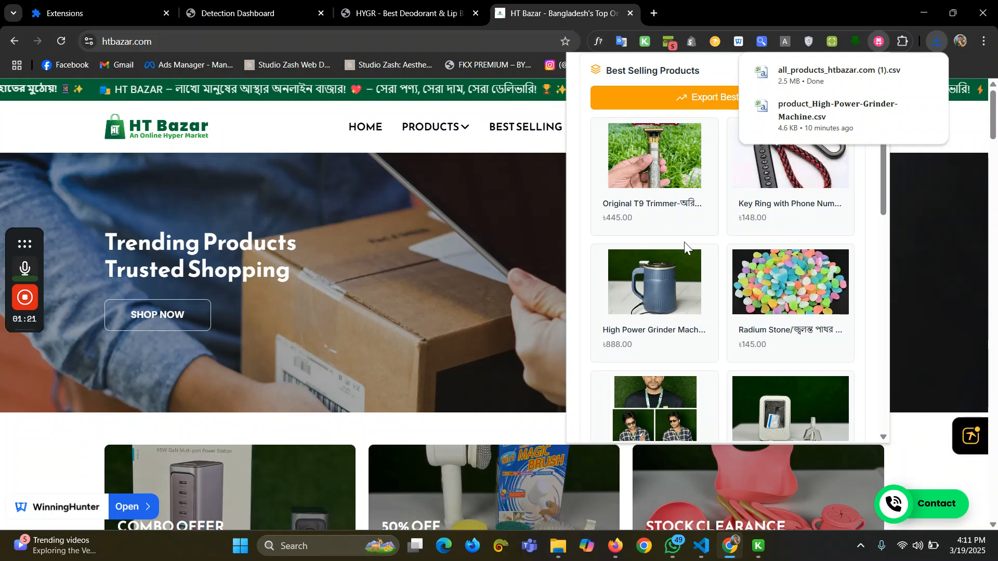
{"action": "scroll", "coordinate": [665, 284], "scroll_direction": "up", "scroll_amount": 2}
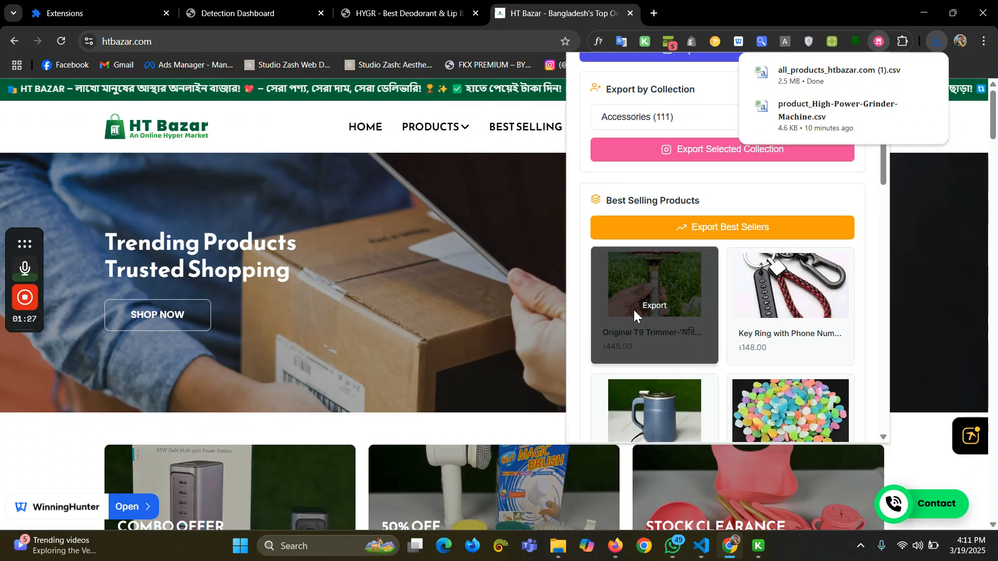
{"action": "left_click", "coordinate": [653, 306]}
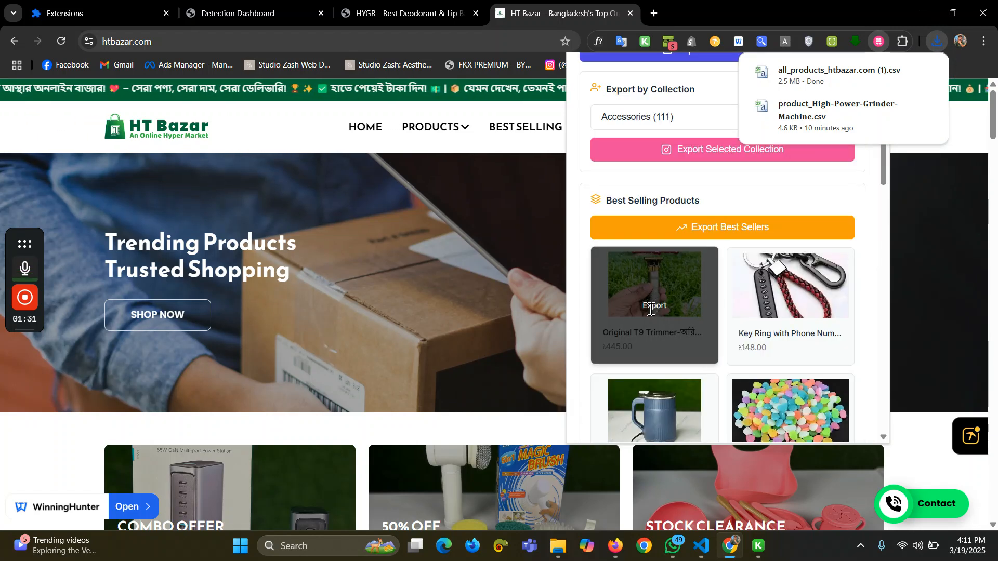
Step: Search the store's products for "laptop bag" and export the Laptop Bag product
{"action": "scroll", "coordinate": [701, 284], "scroll_direction": "down", "scroll_amount": 10}
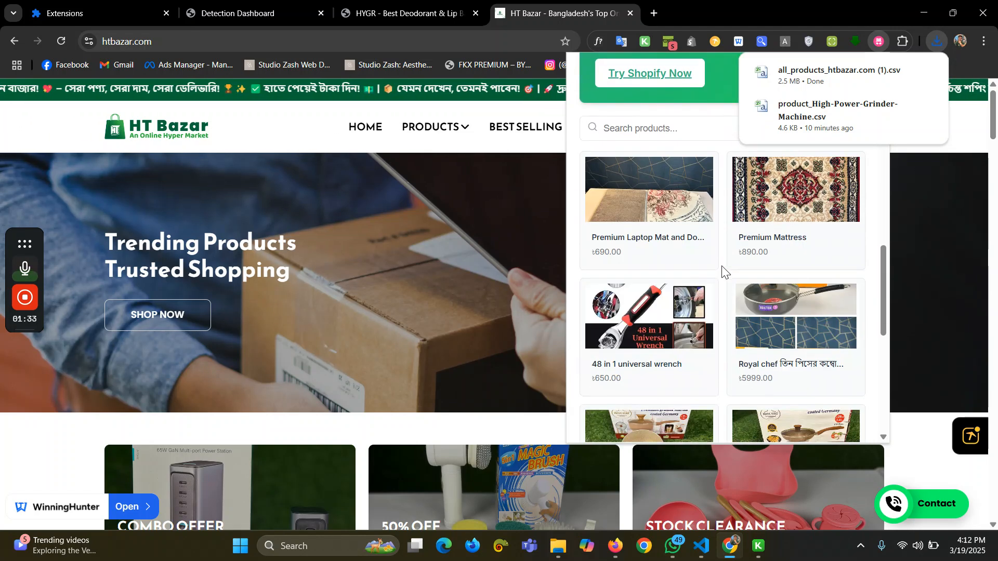
{"action": "scroll", "coordinate": [653, 285], "scroll_direction": "up", "scroll_amount": 2}
{"action": "left_click", "coordinate": [637, 264]}
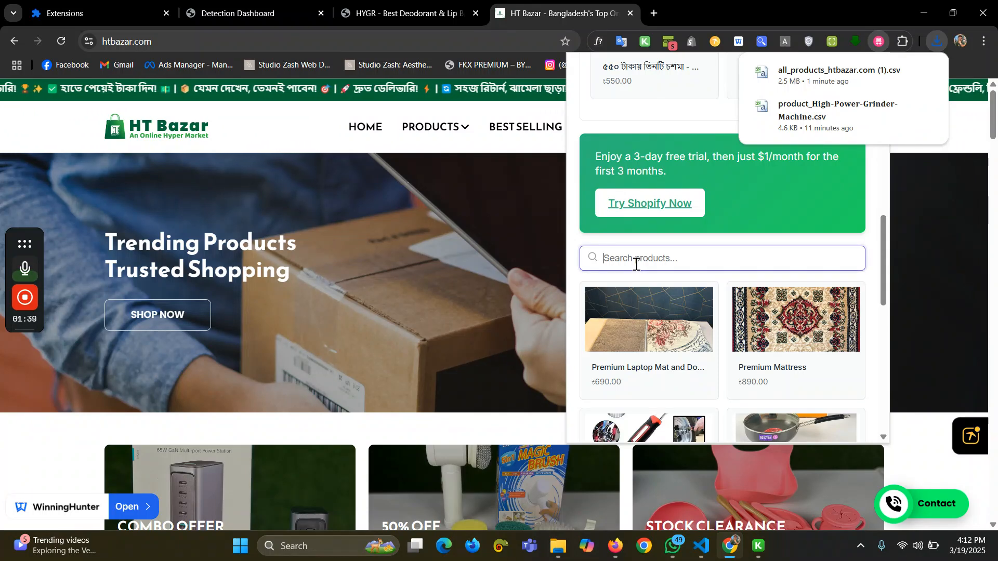
{"action": "type", "text": "laptop bag"}
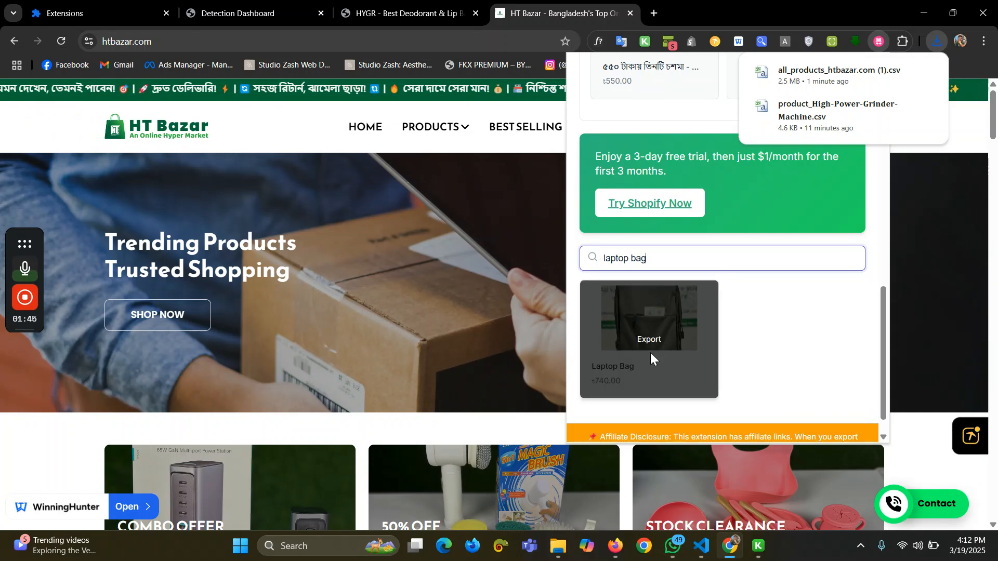
{"action": "left_click", "coordinate": [654, 339]}
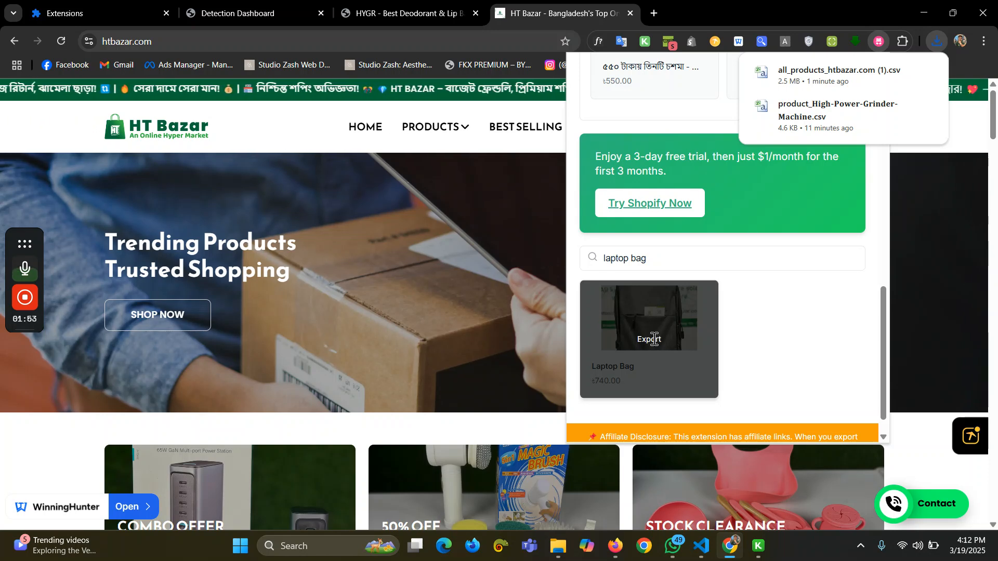
Step: Switch to the Shopify admin in Firefox and add product_laptop-bag-1.csv from Downloads to a CSV product import
{"action": "left_click", "coordinate": [616, 545]}
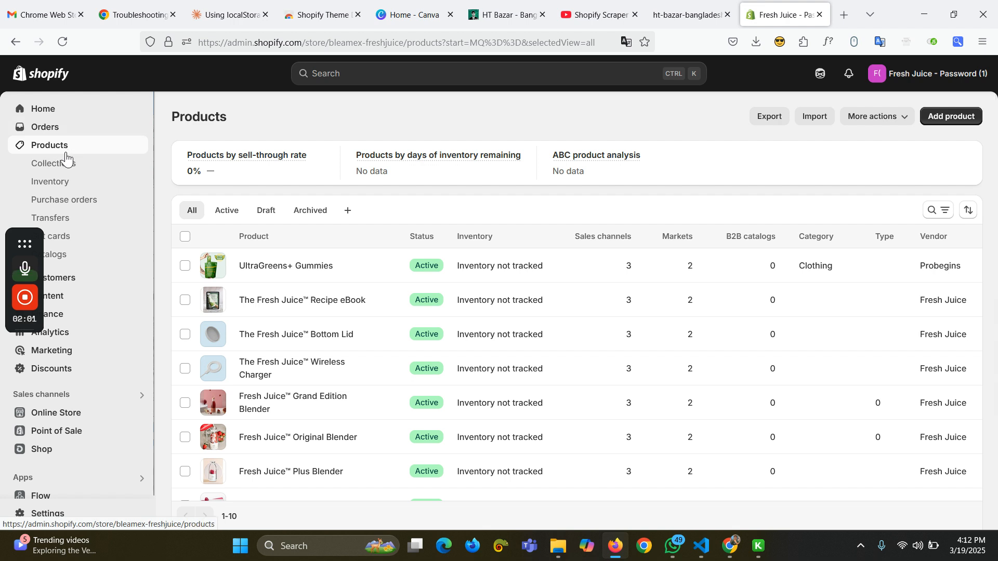
{"action": "left_click", "coordinate": [814, 127]}
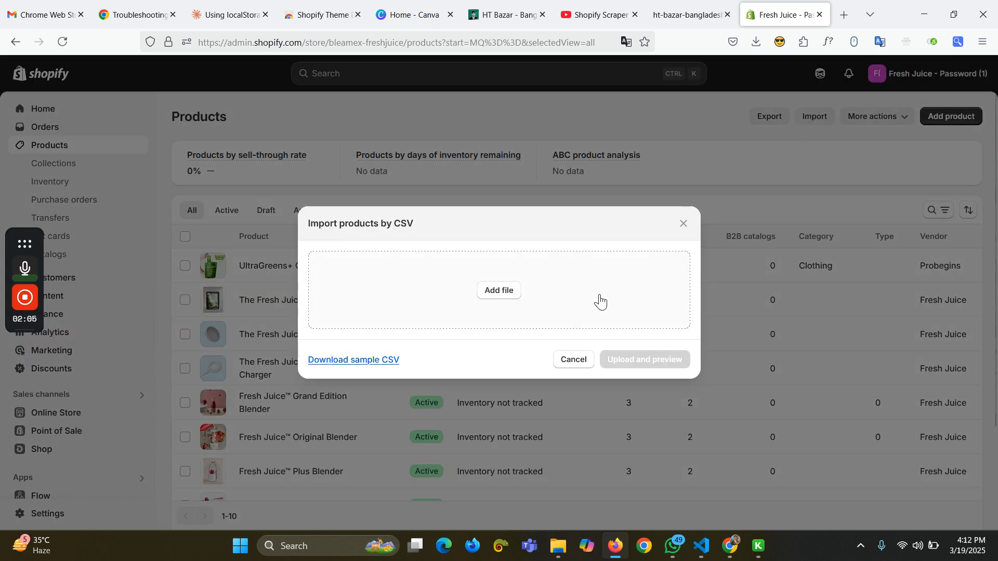
{"action": "left_click", "coordinate": [503, 295]}
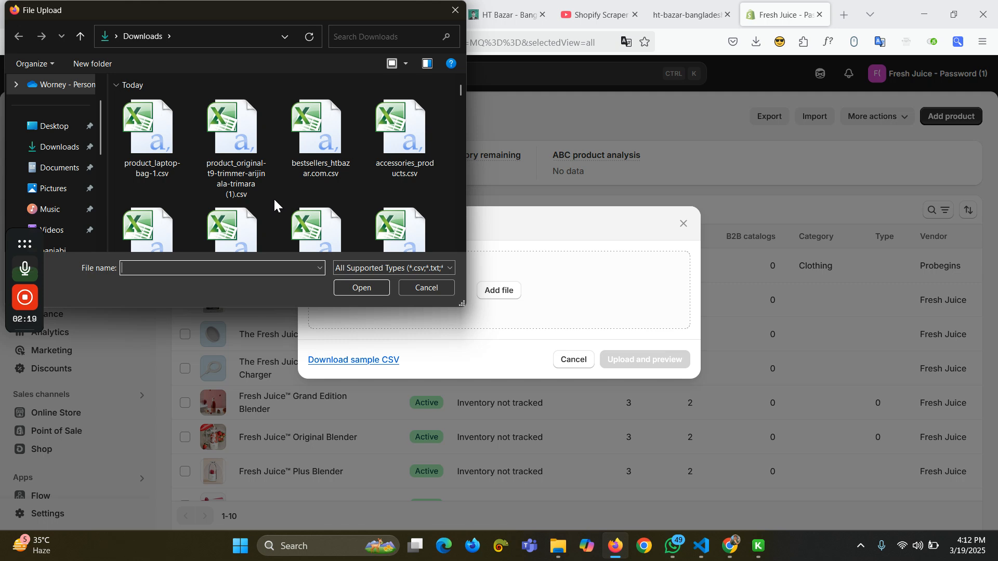
{"action": "left_click", "coordinate": [161, 168]}
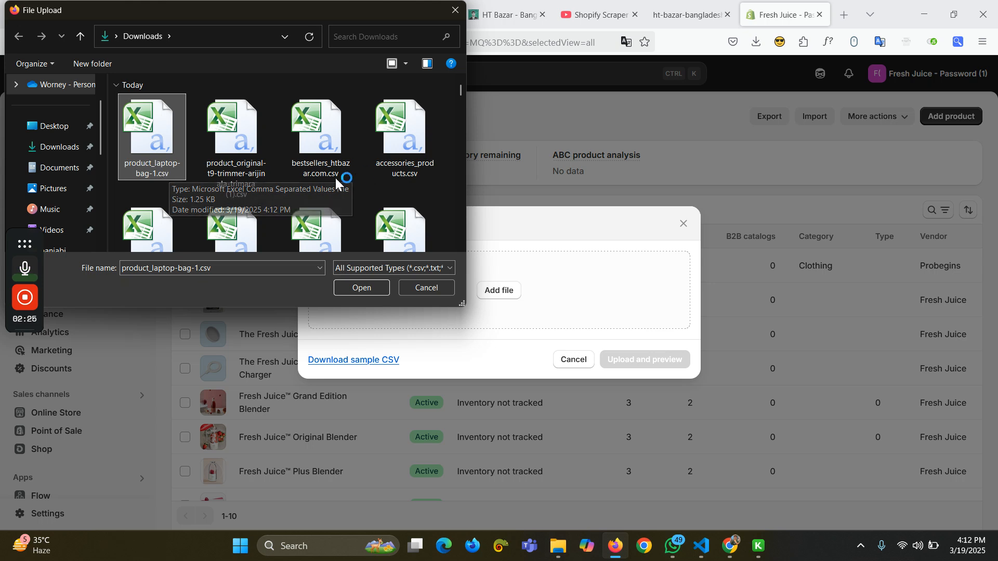
{"action": "left_click", "coordinate": [339, 162]}
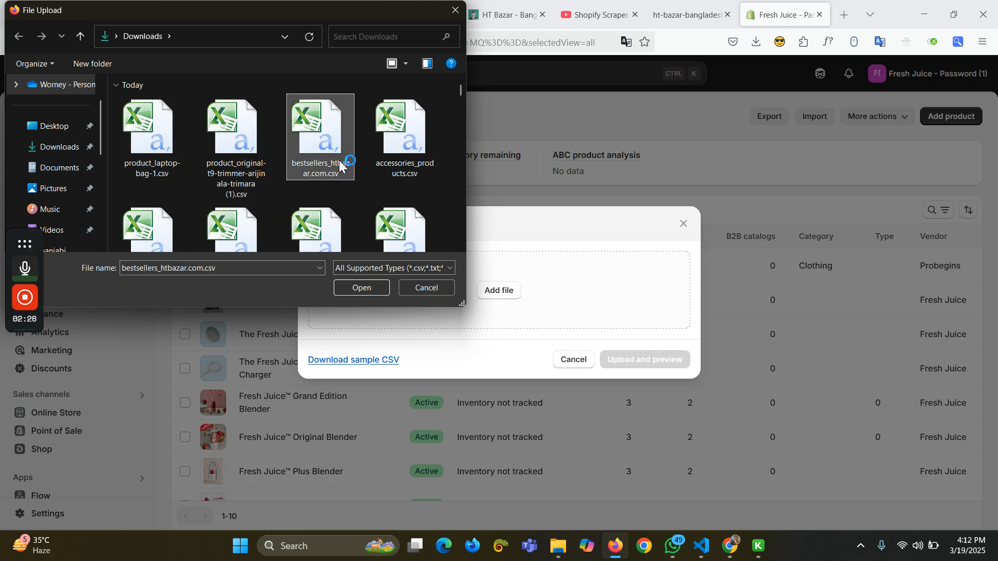
{"action": "left_click", "coordinate": [417, 142]}
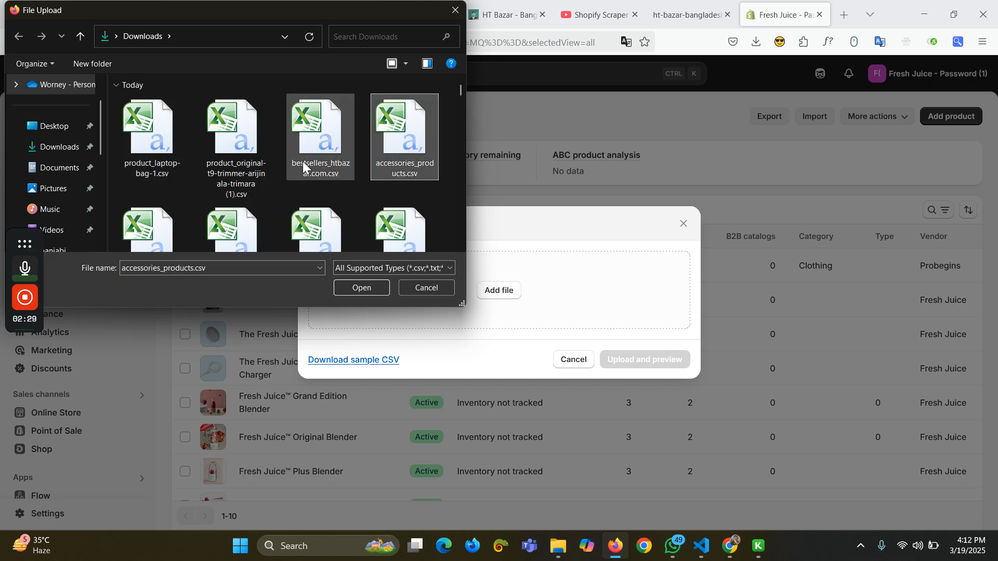
{"action": "left_click", "coordinate": [136, 147]}
{"action": "left_click", "coordinate": [367, 288]}
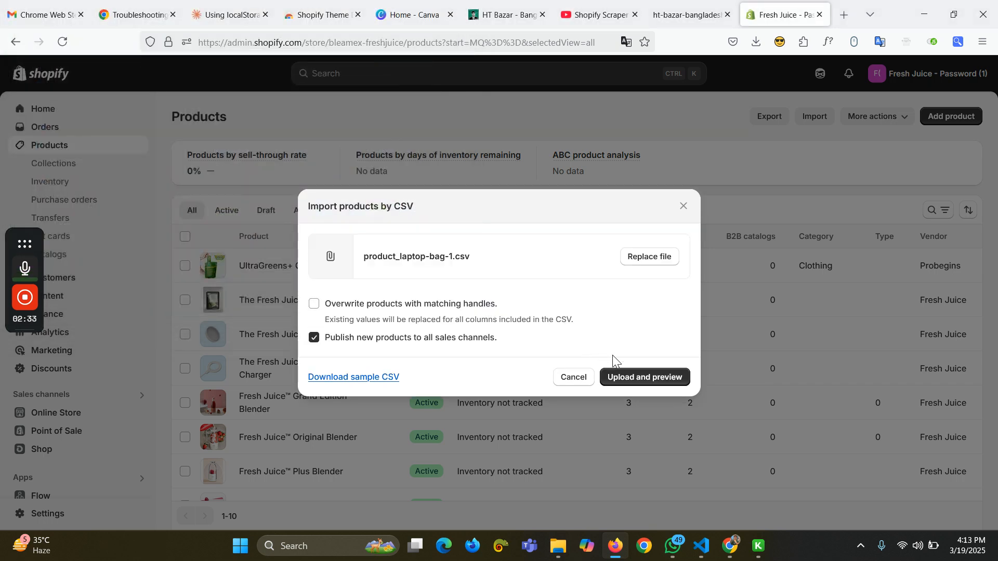
Step: Upload the laptop bag CSV, review the product preview, and import the product into the store
{"action": "left_click", "coordinate": [630, 377]}
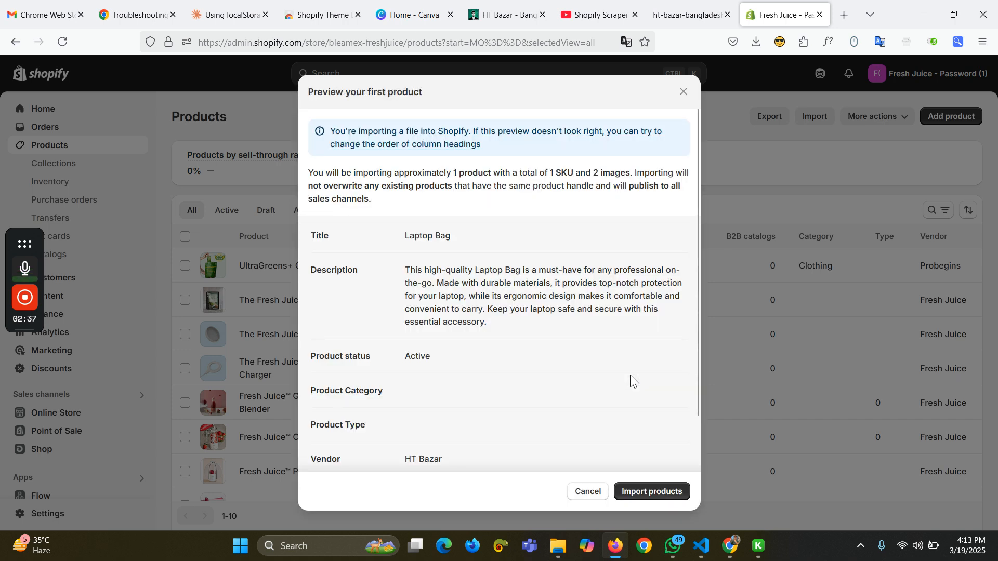
{"action": "scroll", "coordinate": [560, 322], "scroll_direction": "down", "scroll_amount": 2}
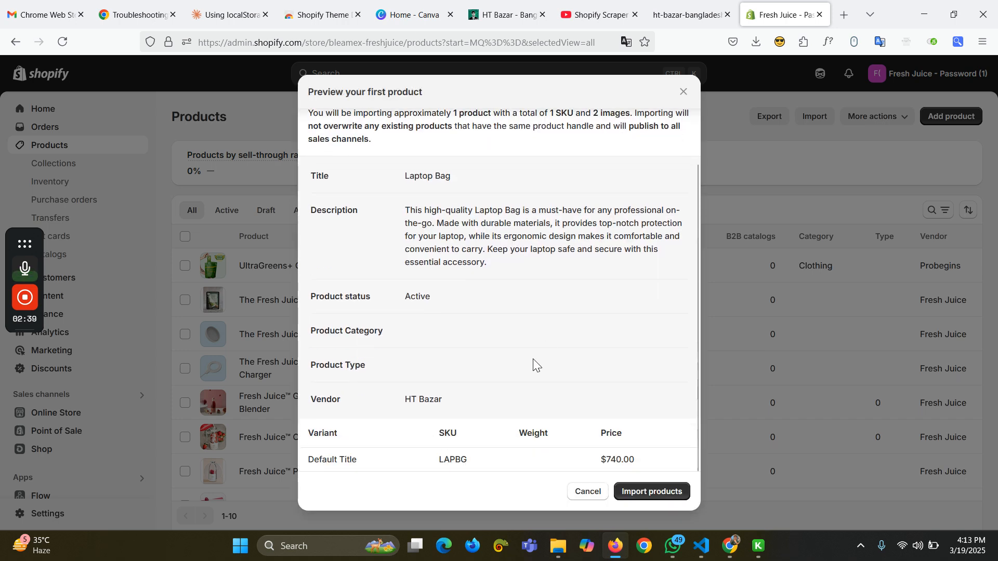
{"action": "scroll", "coordinate": [530, 343], "scroll_direction": "up", "scroll_amount": 2}
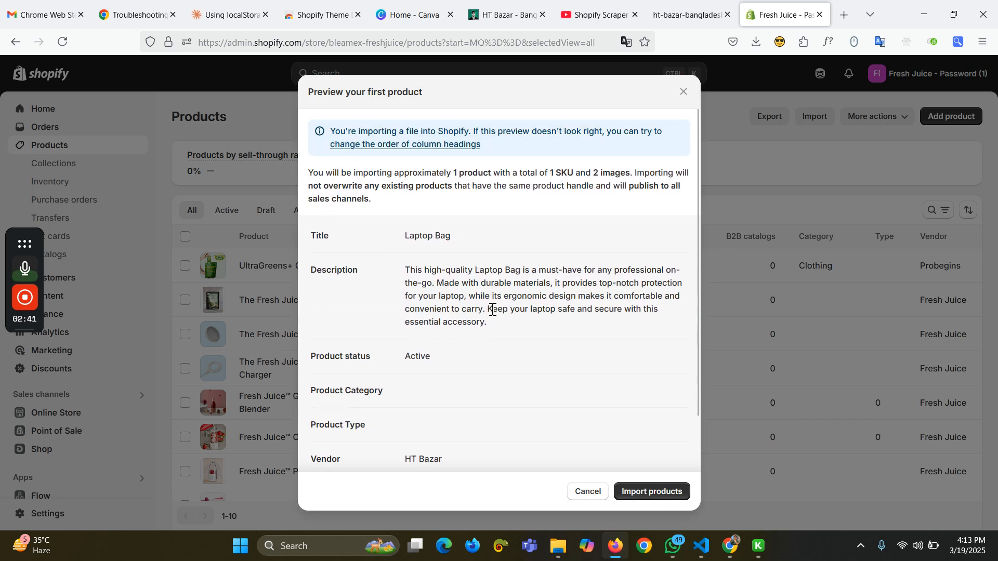
{"action": "scroll", "coordinate": [496, 314], "scroll_direction": "down", "scroll_amount": 2}
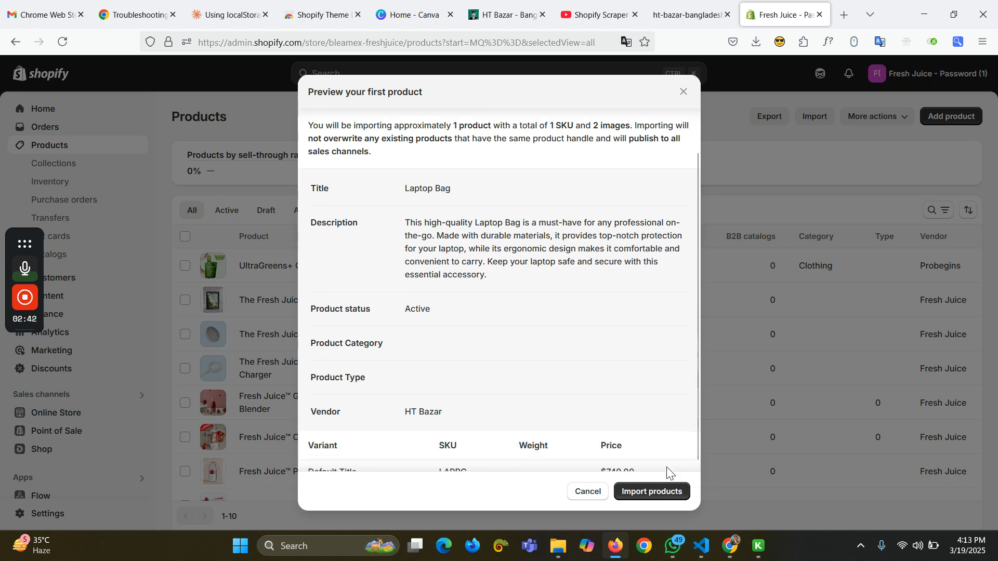
{"action": "left_click", "coordinate": [647, 491]}
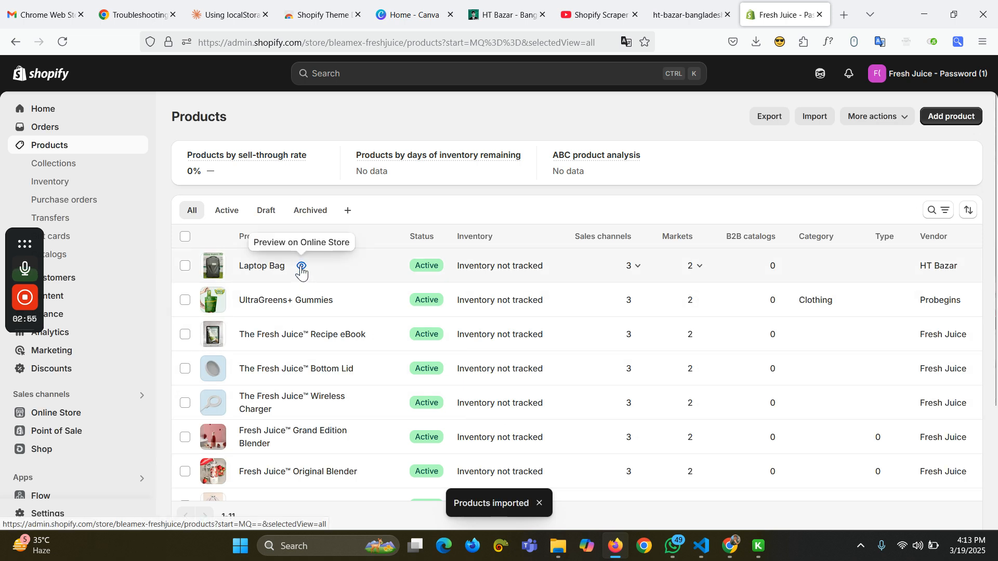
Step: Preview the imported Laptop Bag on the online store and examine its images and product page
{"action": "left_click", "coordinate": [301, 268]}
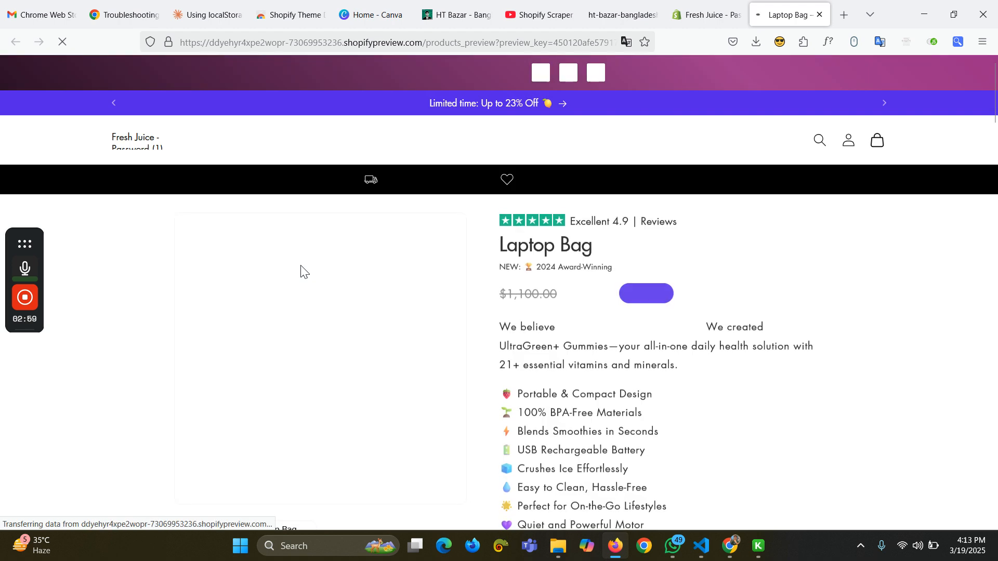
{"action": "scroll", "coordinate": [338, 275], "scroll_direction": "down", "scroll_amount": 5}
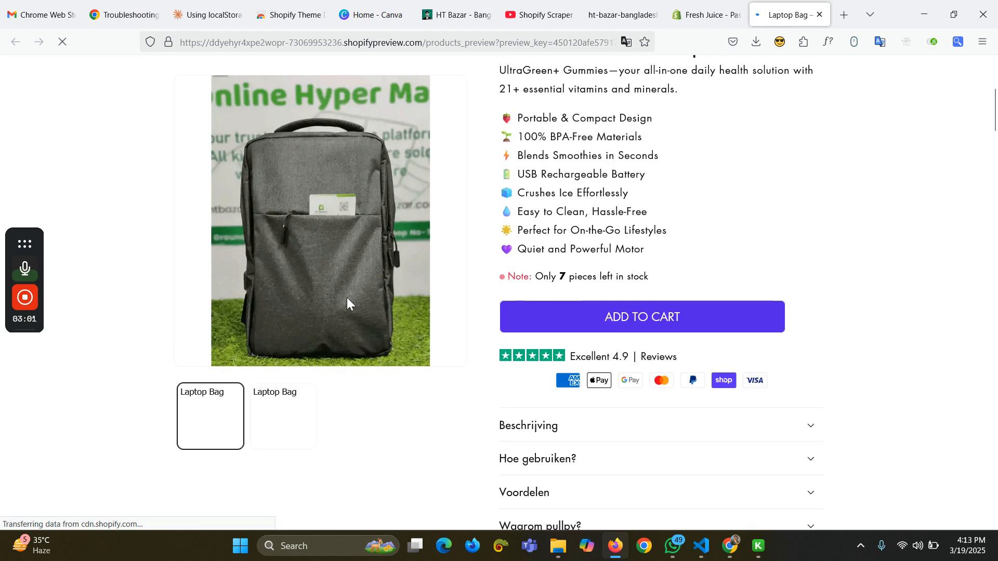
{"action": "left_click", "coordinate": [276, 411]}
{"action": "left_click", "coordinate": [237, 426]}
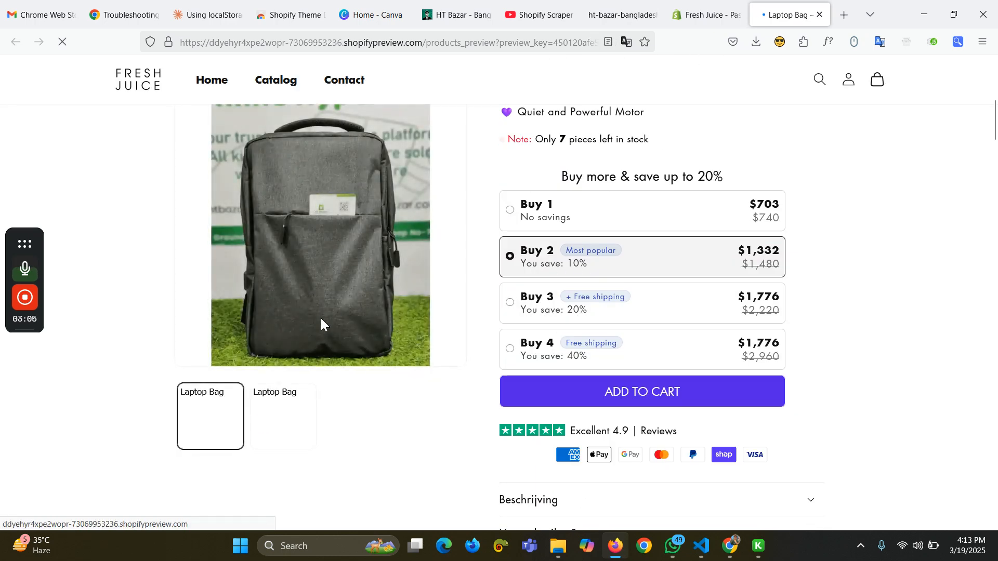
{"action": "scroll", "coordinate": [320, 317], "scroll_direction": "down", "scroll_amount": 5}
{"action": "scroll", "coordinate": [320, 318], "scroll_direction": "down", "scroll_amount": 12}
{"action": "scroll", "coordinate": [397, 329], "scroll_direction": "up", "scroll_amount": 20}
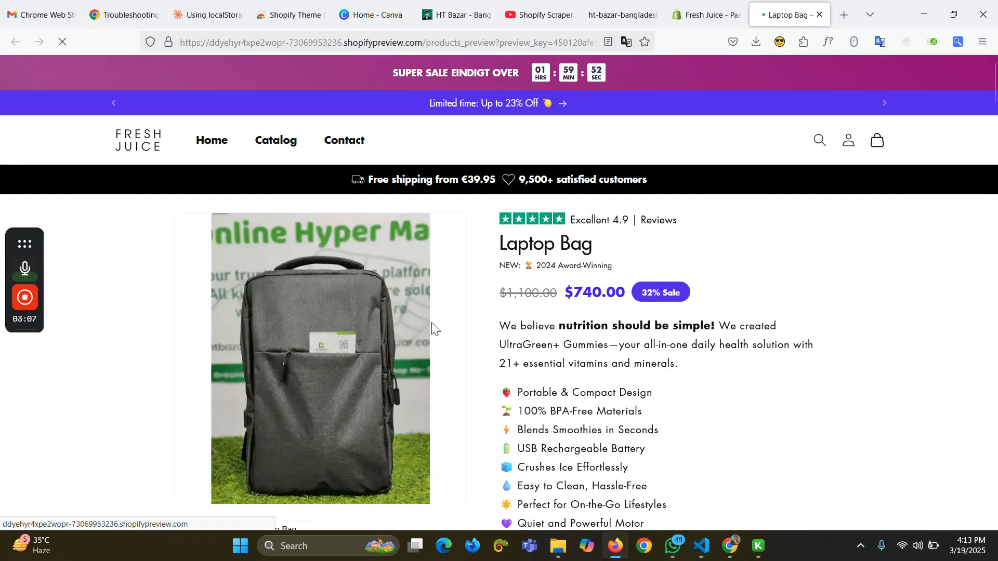